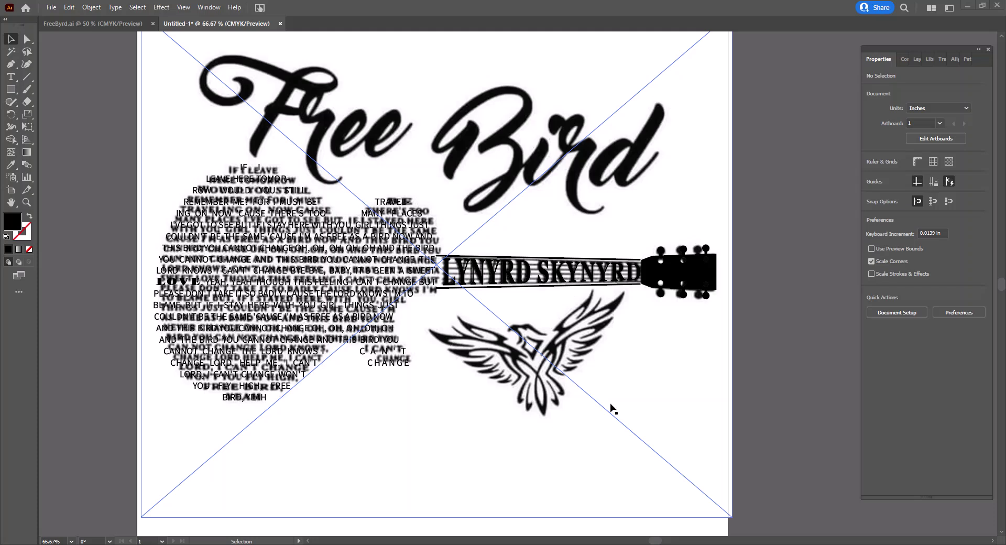
- Trace the linked Free Bird image using the Black and White Logo preset
left_click(668, 370)
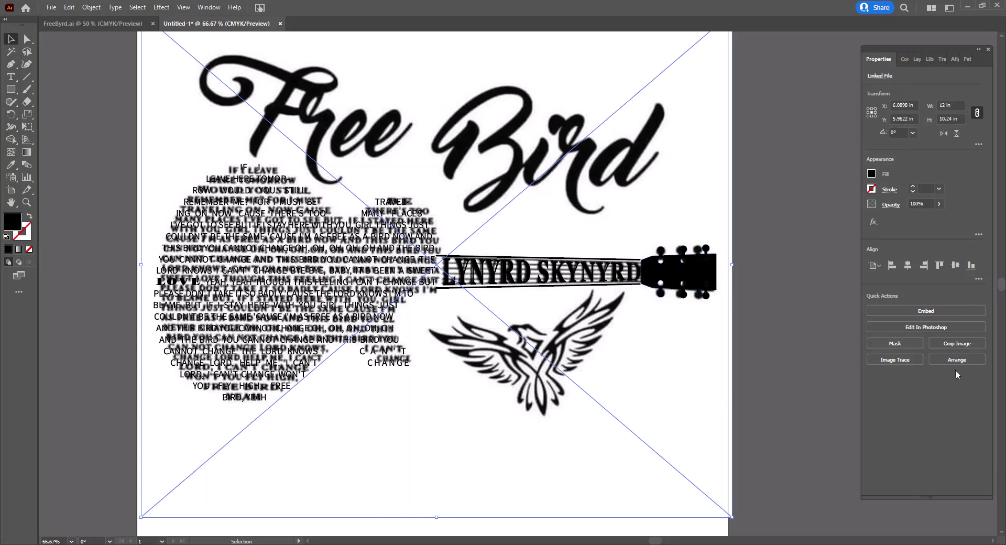
left_click(899, 361)
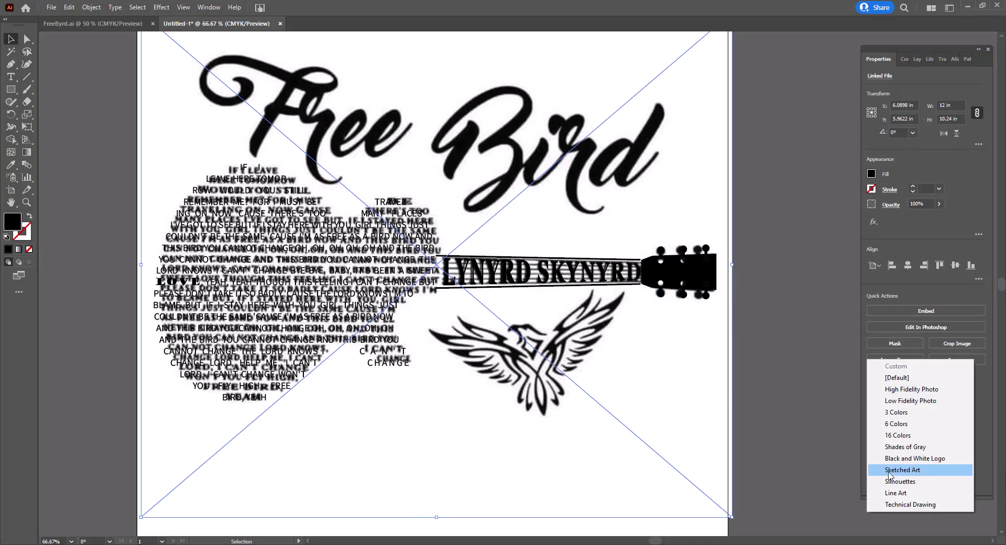
left_click(898, 459)
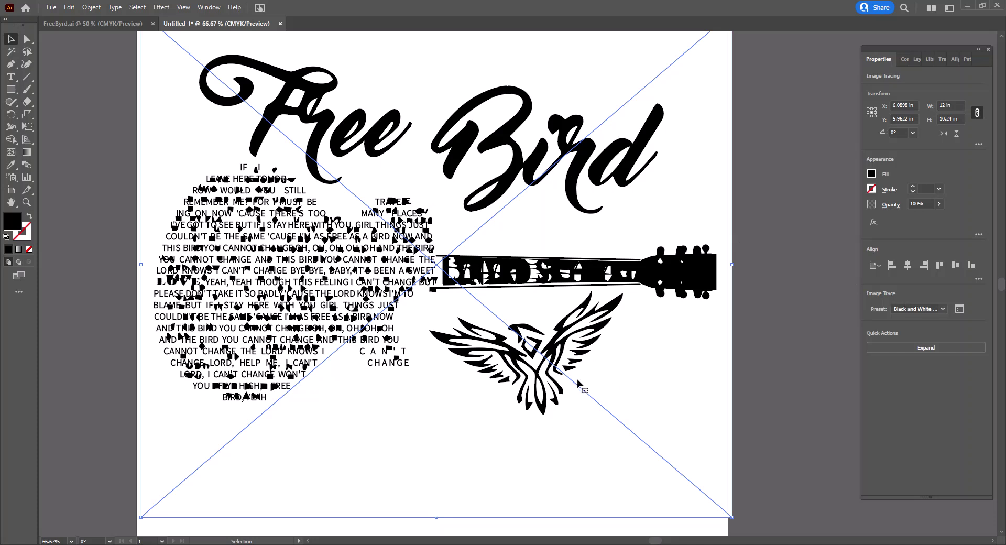
- Set the image trace's Paths to 86% and Corners to 38%
left_click(959, 310)
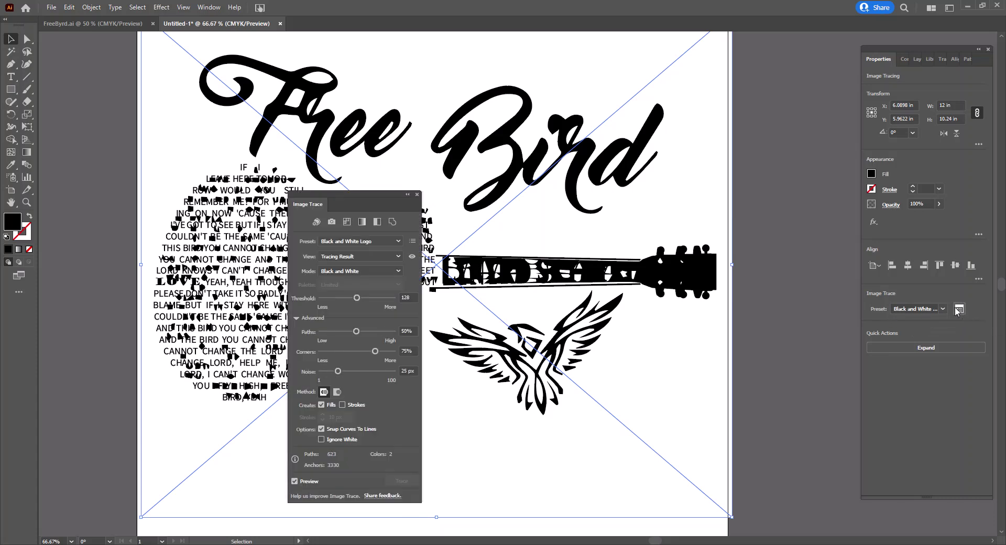
left_click_drag(363, 194, 184, 153)
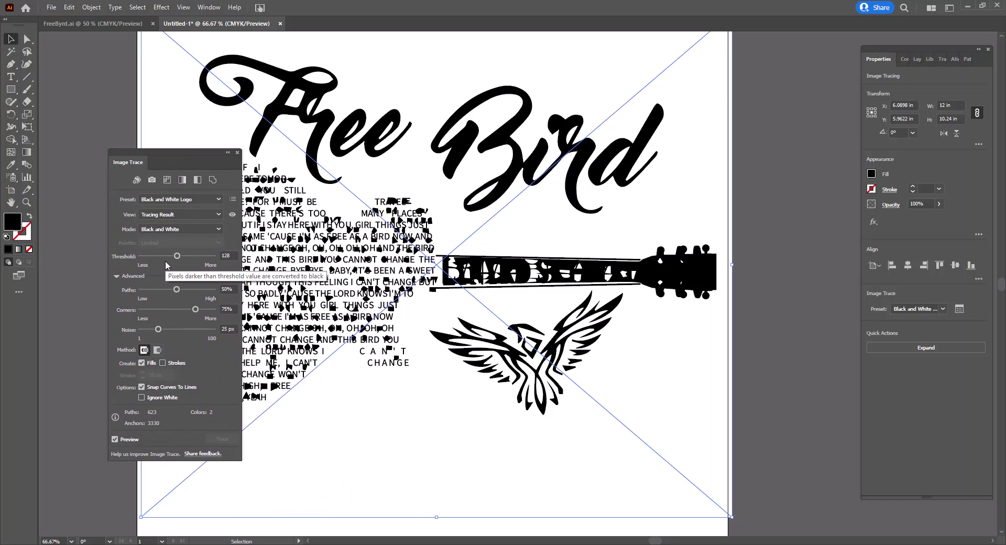
left_click(117, 276)
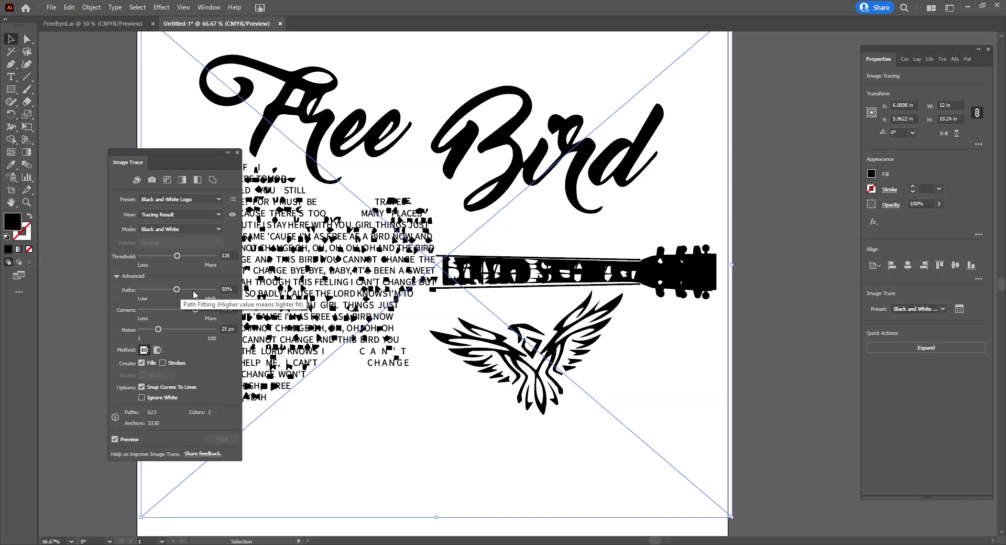
left_click_drag(177, 290, 203, 293)
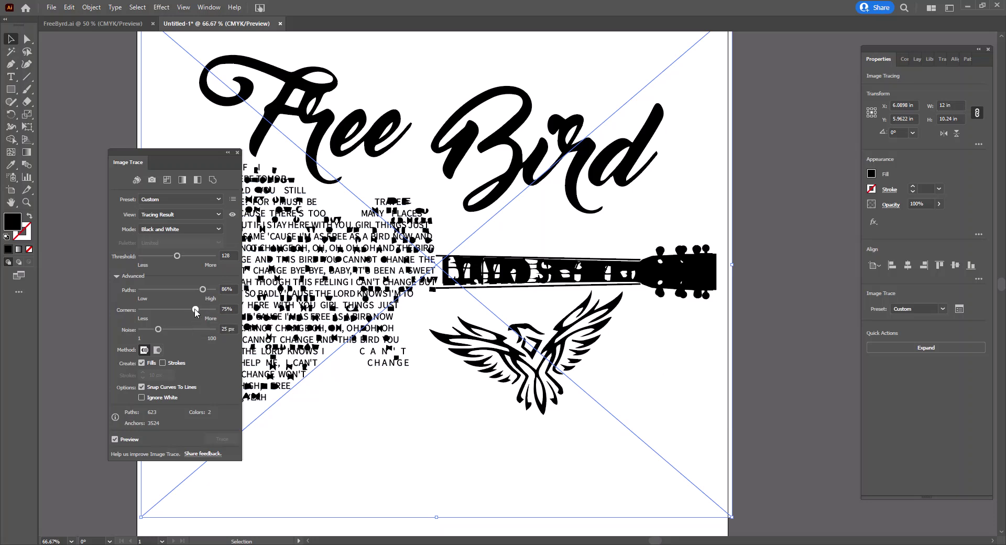
left_click_drag(195, 310, 176, 311)
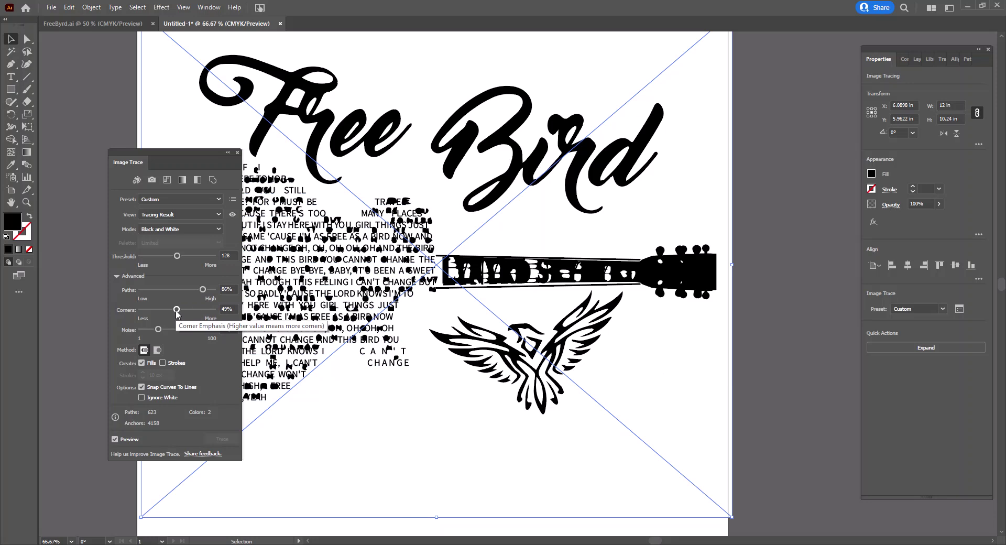
left_click_drag(177, 311, 169, 311)
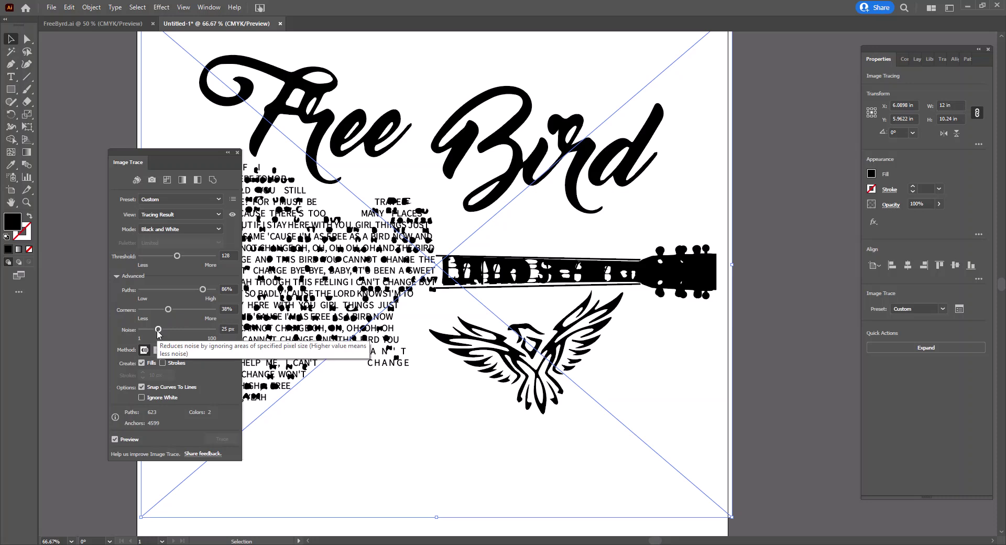
- Set the image trace's Noise to 34 px and expand the tracing into vector shapes
left_click_drag(158, 330, 168, 331)
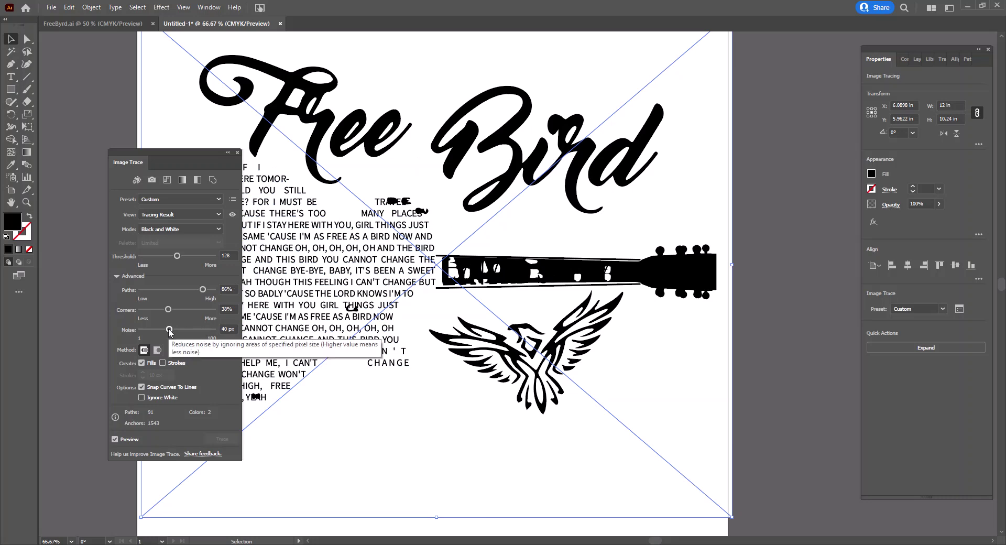
left_click_drag(169, 331, 165, 333)
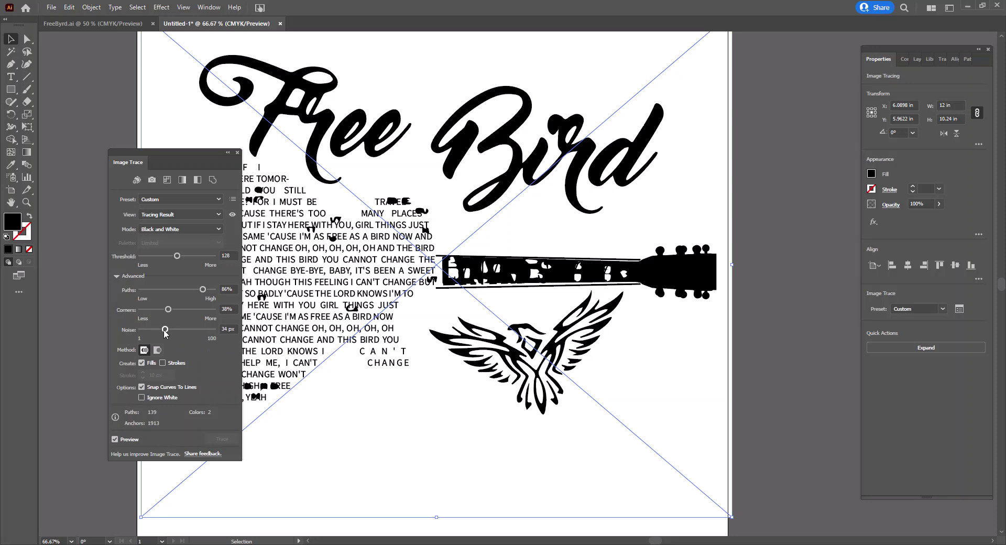
left_click(238, 153)
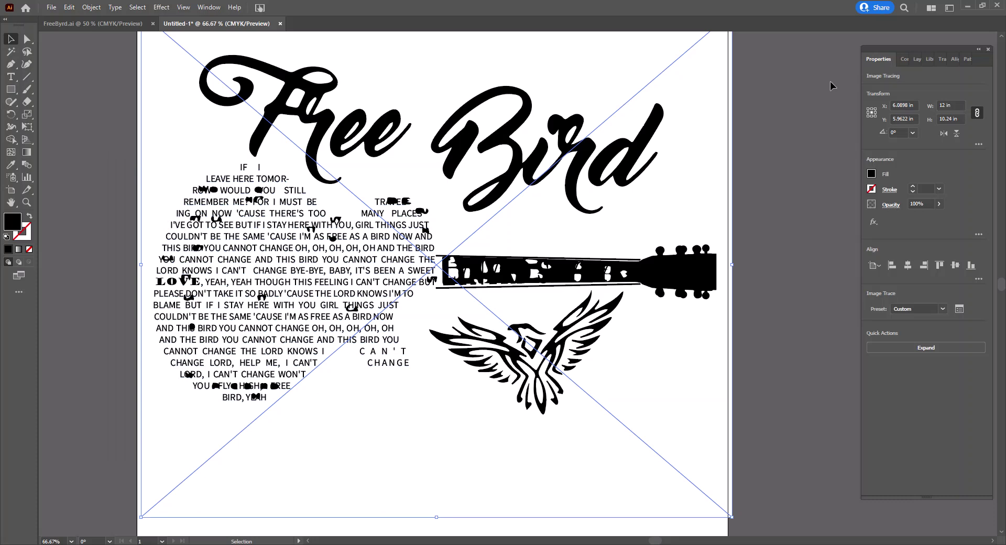
left_click(923, 349)
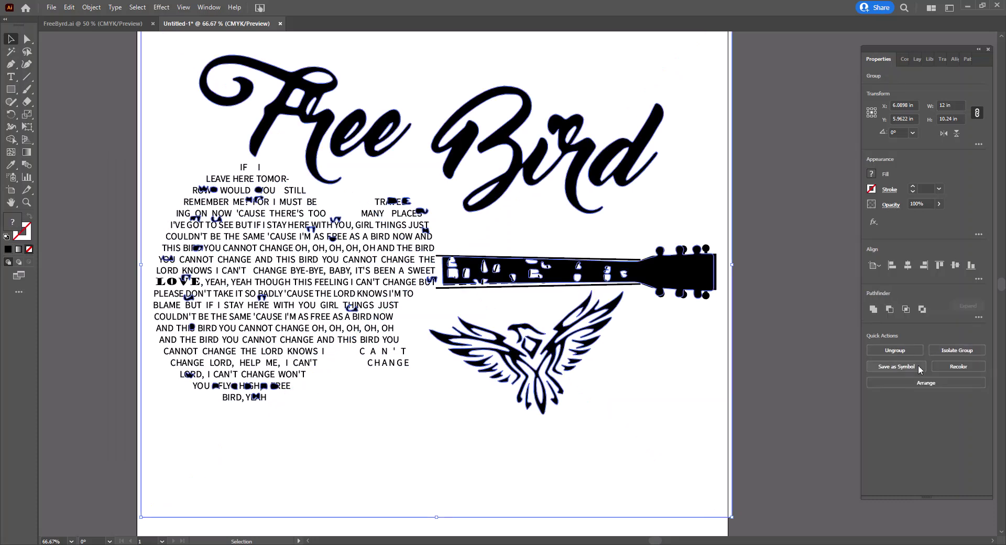
- Hide the original guitar headstock, neck lines, band-name lettering and lyrics text, leaving only the expanded tracing group shown
left_click(917, 60)
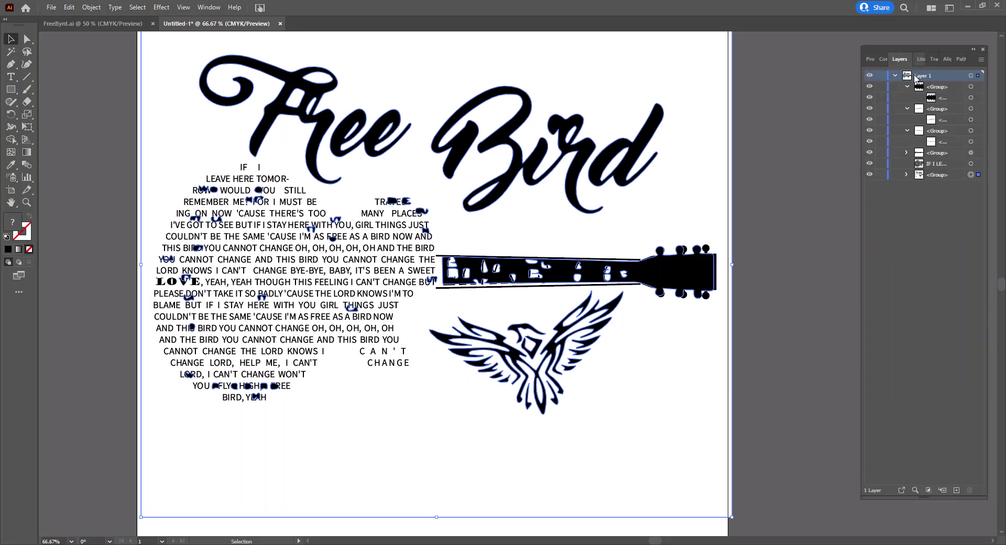
left_click(895, 76)
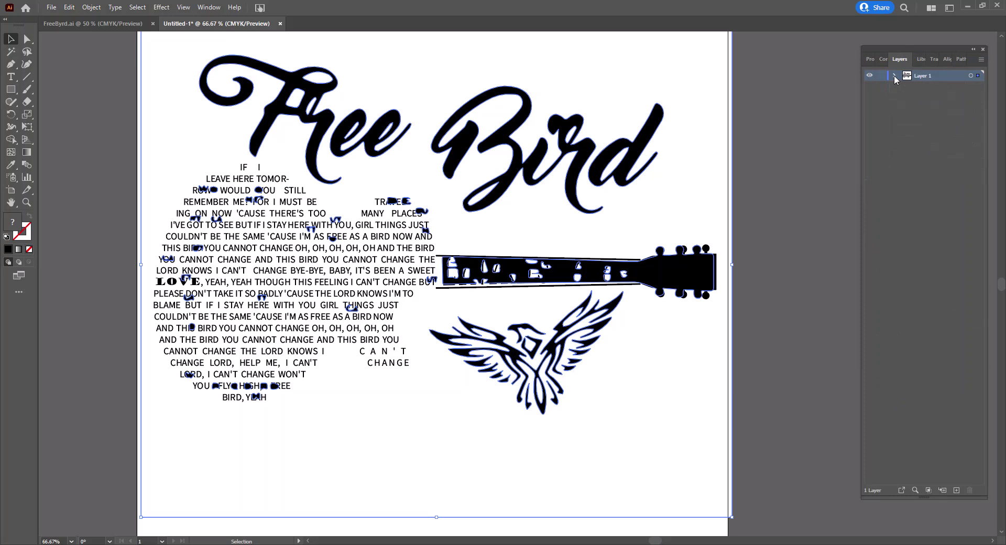
left_click(895, 75)
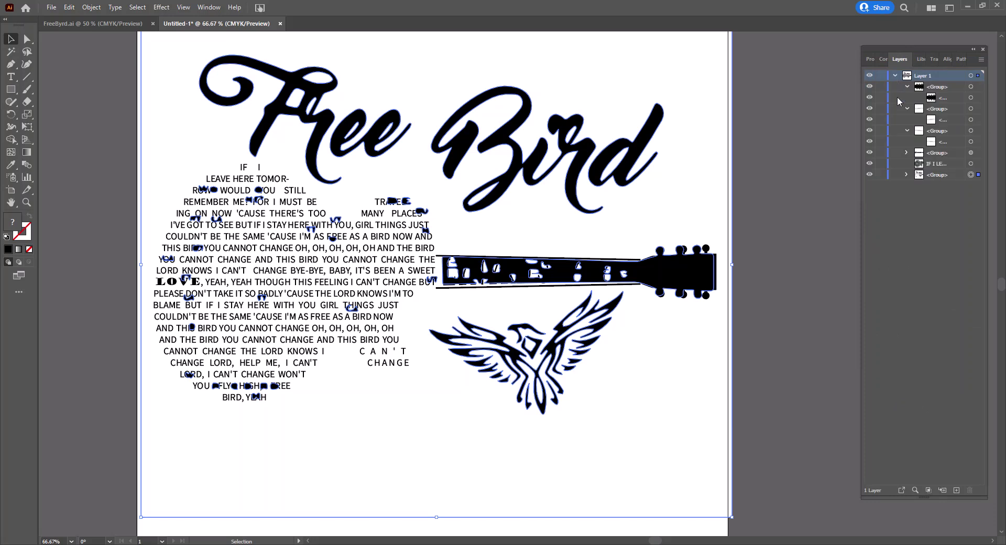
left_click(906, 175)
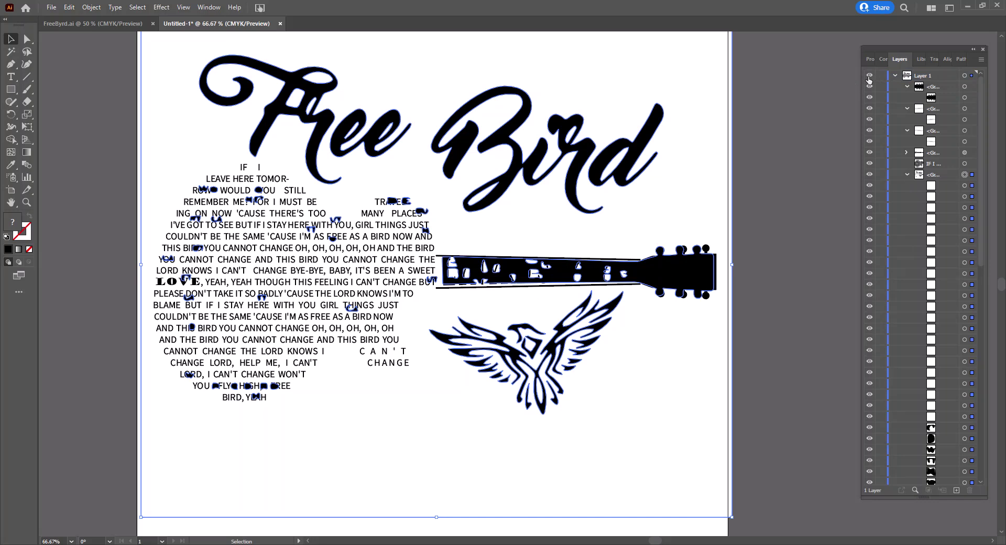
left_click(869, 98)
left_click(869, 109)
left_click(869, 131)
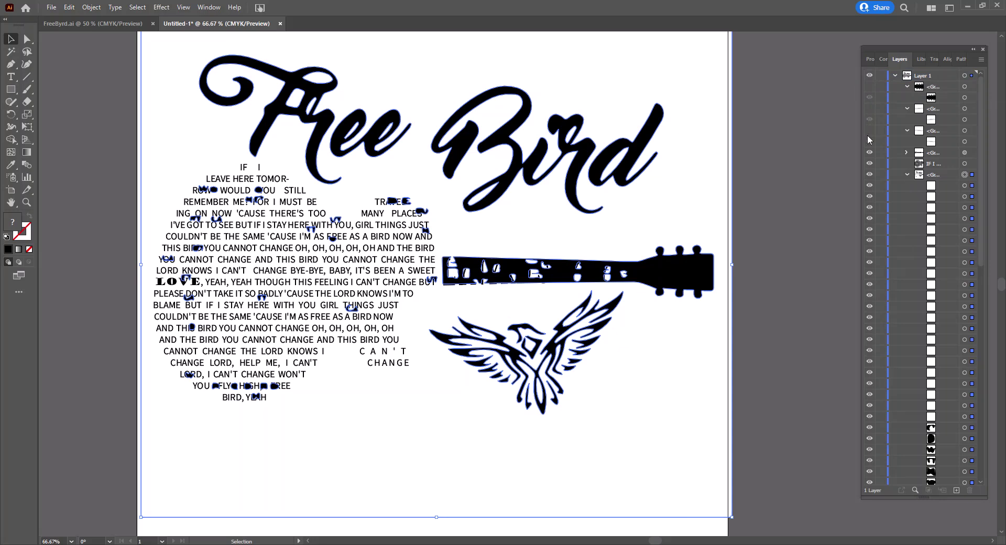
left_click(870, 164)
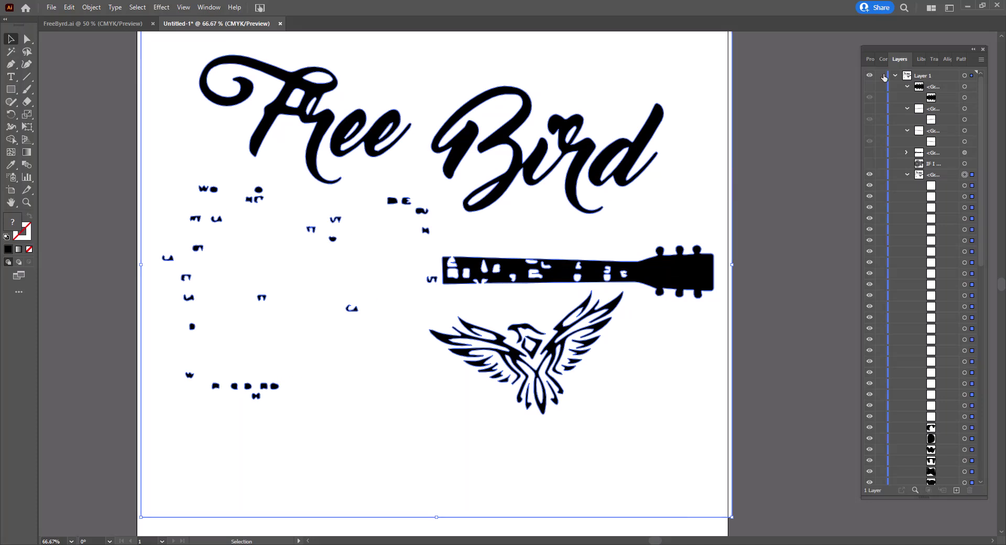
- Try ungrouping the traced artwork and moving its white background shape, and undo the move
left_click(868, 60)
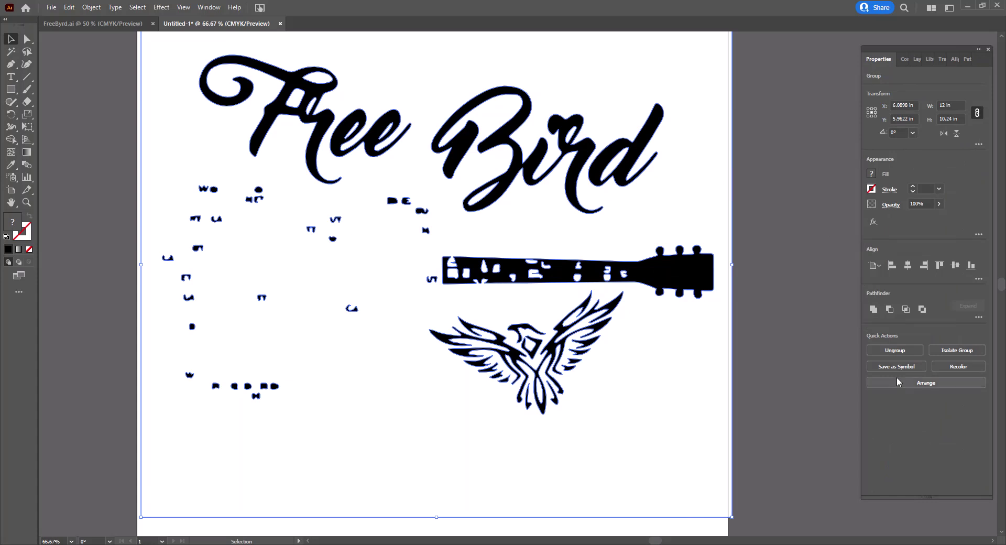
left_click(896, 352)
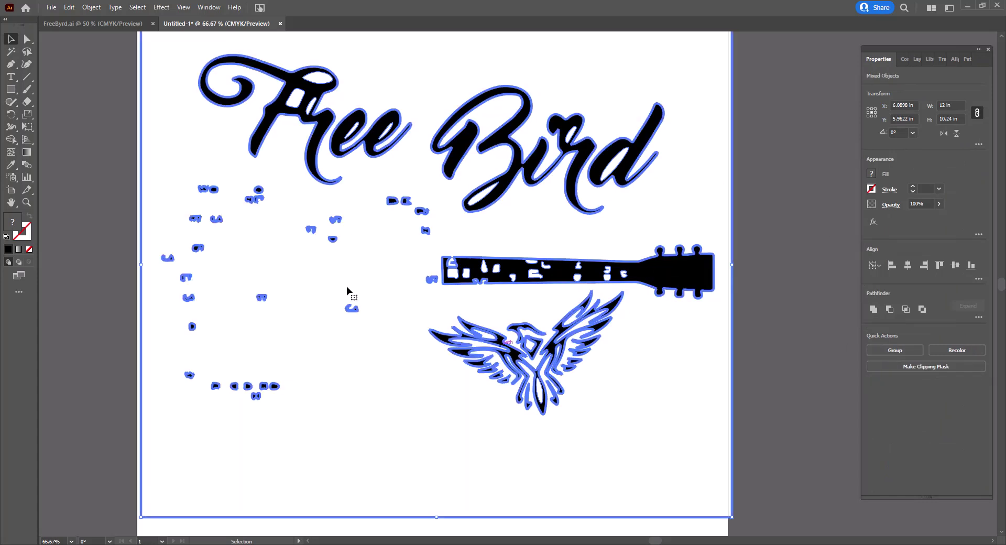
left_click(309, 322)
left_click(189, 297)
left_click_drag(384, 429, 313, 370)
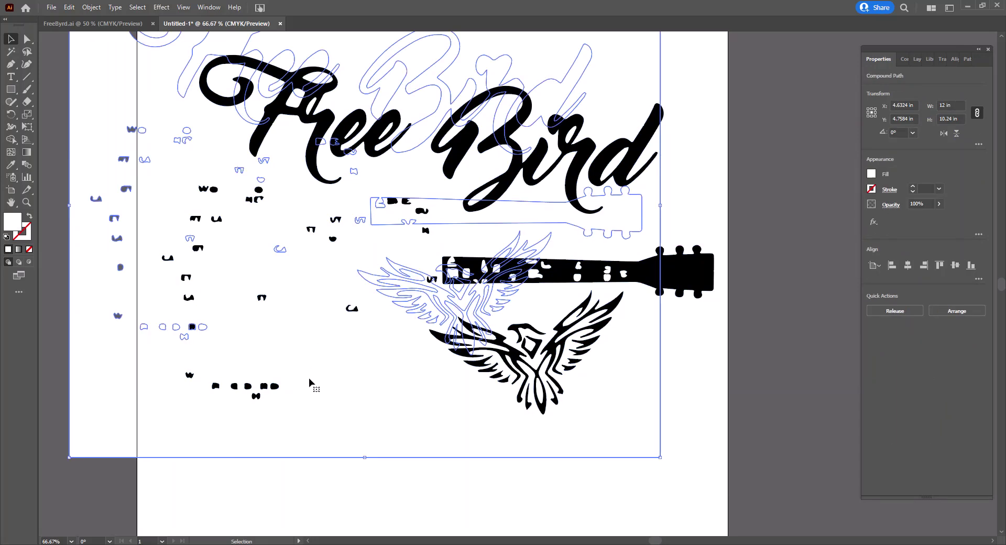
key("ctrl+z")
left_click(109, 201)
- Delete the stray letter fragments in the left half of the lyrics area and the traced black guitar neck with the Direct Selection tool
key("a")
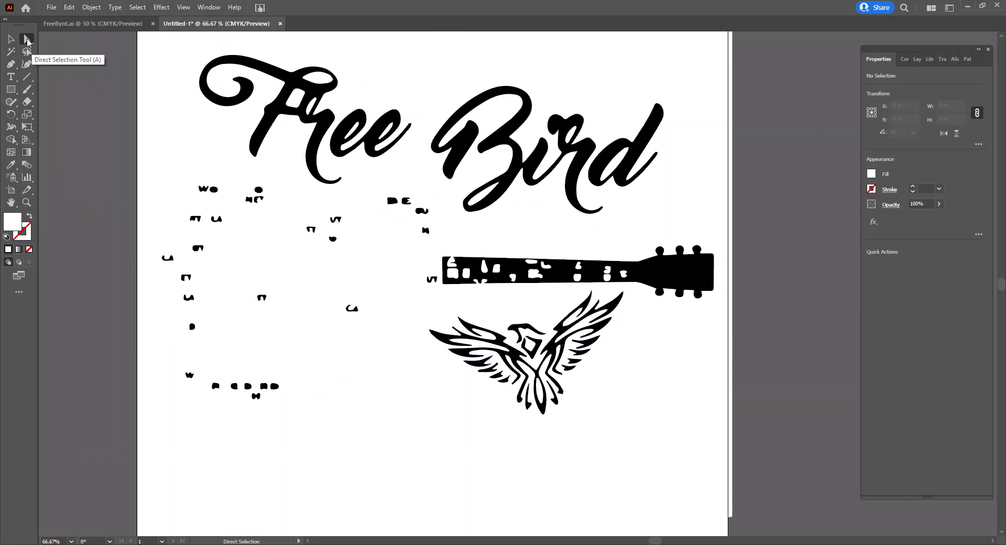
left_click_drag(103, 174, 288, 452)
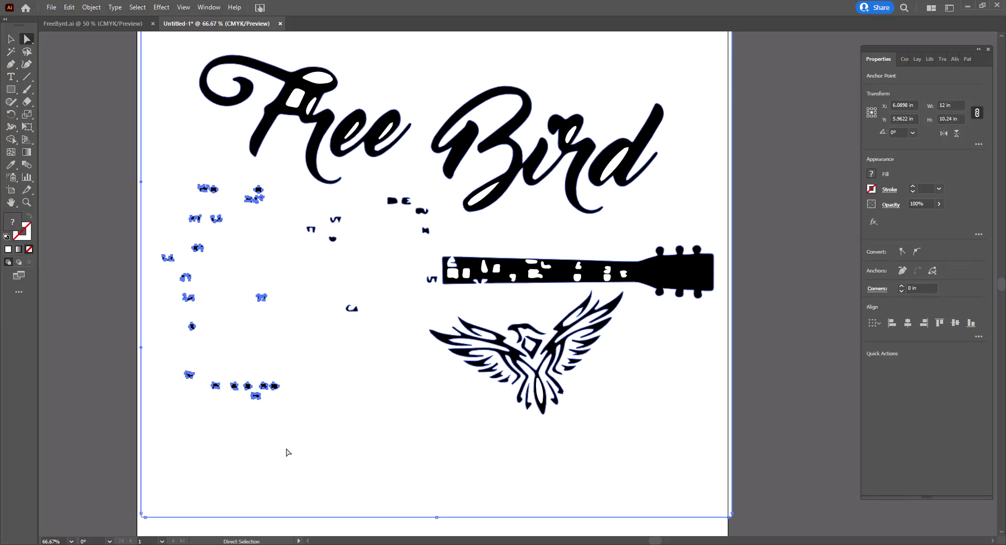
key("Delete")
left_click(707, 272)
key("Delete")
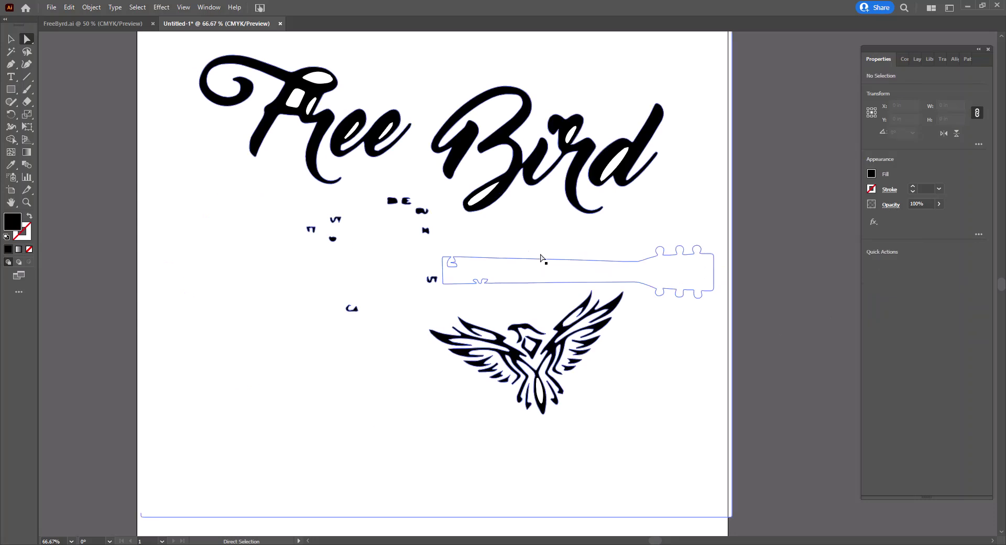
- Delete the white traced background shape that carries the guitar outline, keeping the black title and bird
left_click(535, 261)
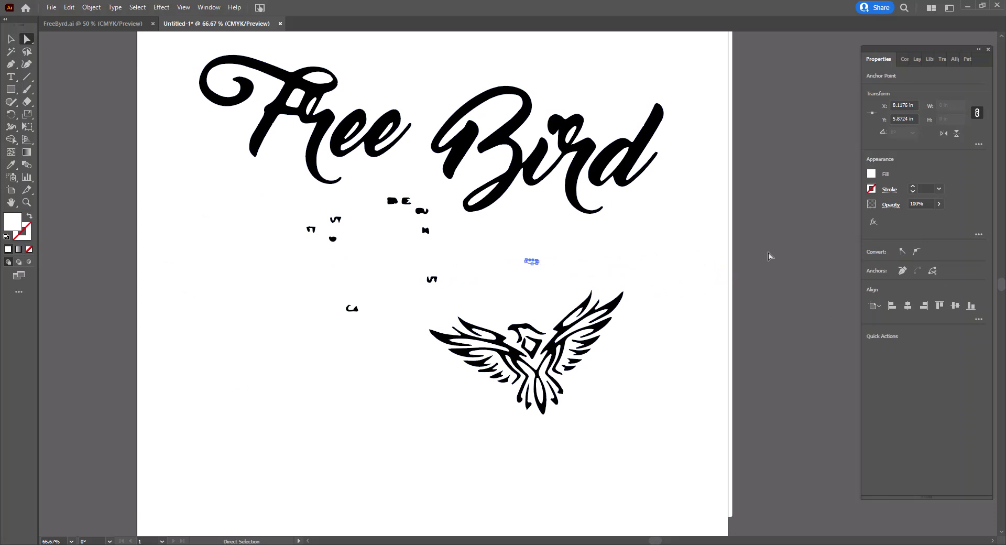
left_click_drag(734, 243, 660, 280)
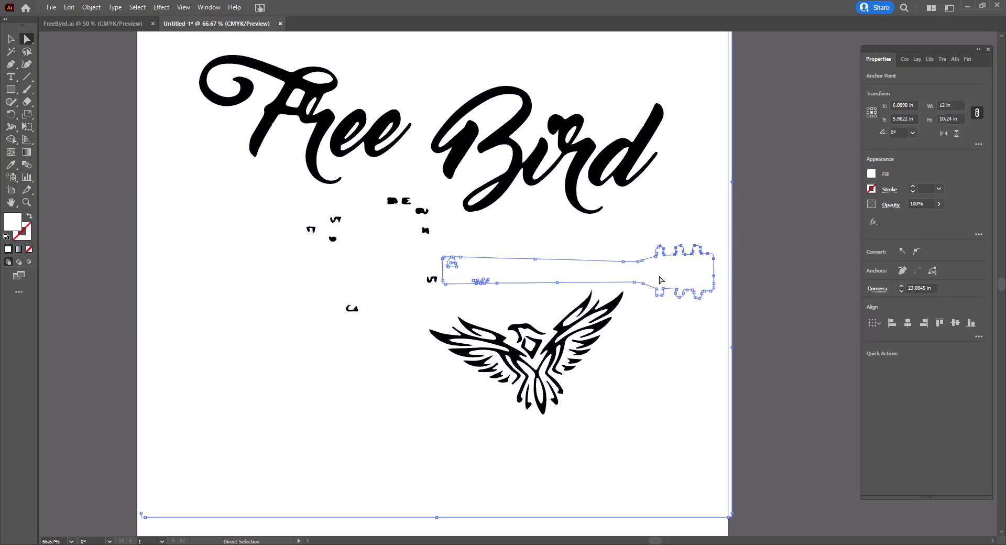
left_click(792, 226)
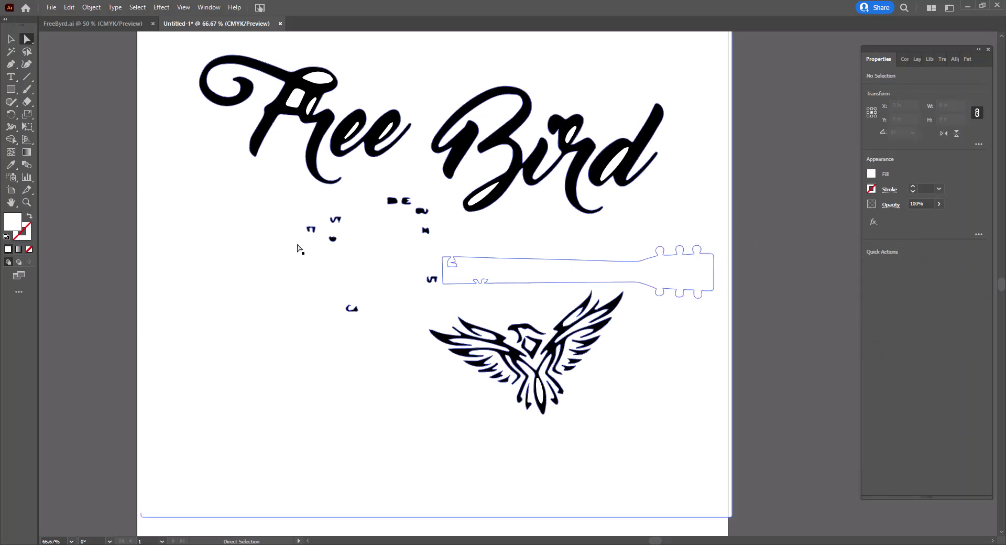
key("ctrl+a")
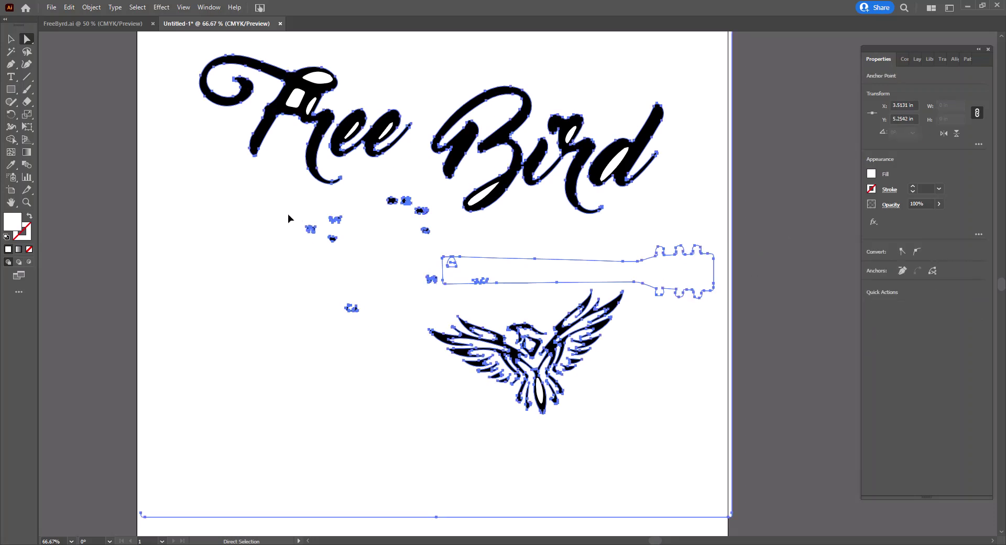
left_click_drag(287, 211, 476, 231)
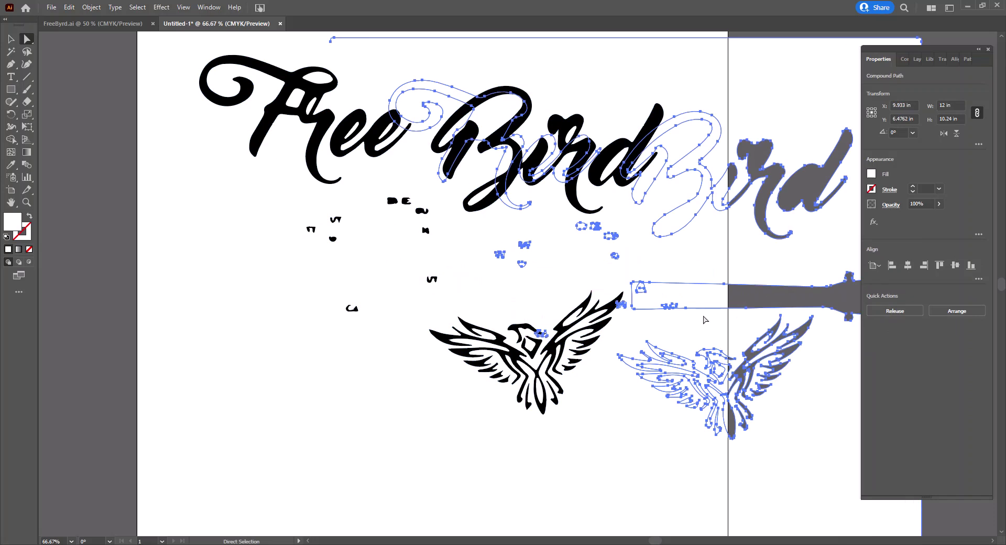
key("Delete")
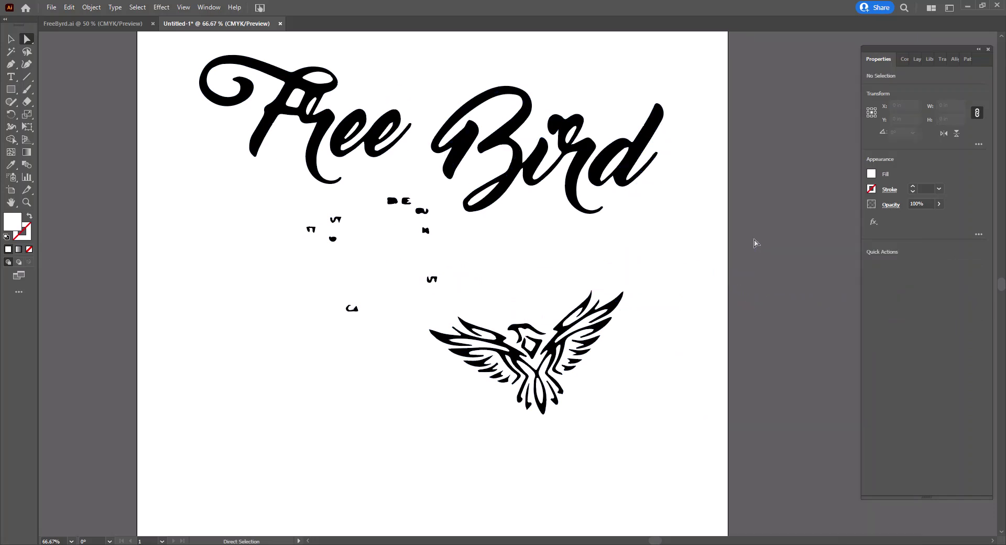
- Delete the remaining stray letter fragments between the Free Bird title and the bird
mouse_move(274, 201)
left_mouse_down()
mouse_move(341, 254)
mouse_move(443, 303)
left_mouse_up()
key("Delete")
left_click_drag(324, 292, 361, 328)
key("Delete")
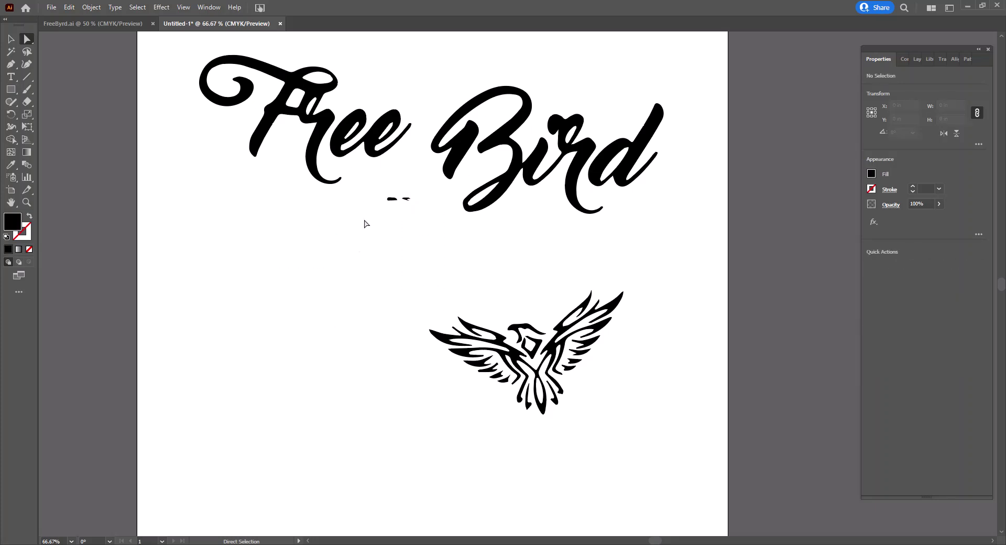
left_click_drag(379, 198, 423, 216)
key("Delete")
- Delete the run of leftover blank paths at the start of the traced group in the layer list
left_click(917, 61)
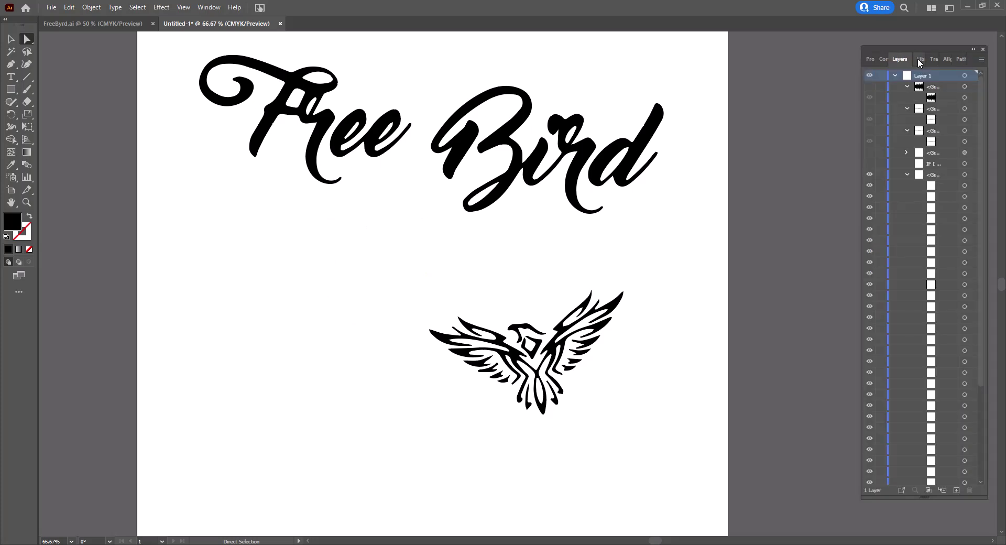
left_click_drag(915, 185, 948, 415)
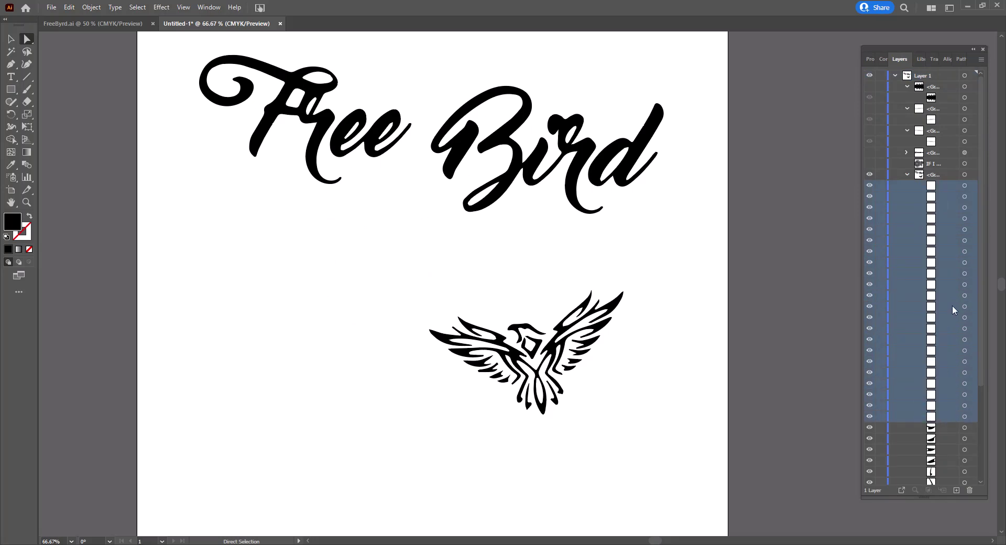
left_click(969, 490)
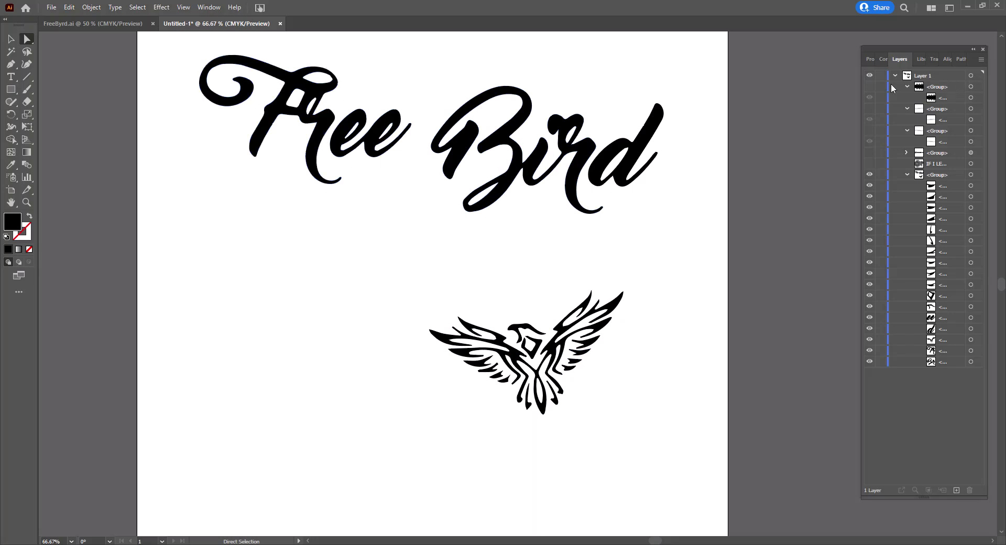
- Show the hidden guitar headstock, neck lines, Lynyrd Skynyrd lettering and lyrics text again
left_click(869, 97)
left_click(870, 97)
left_click(870, 109)
left_click(869, 136)
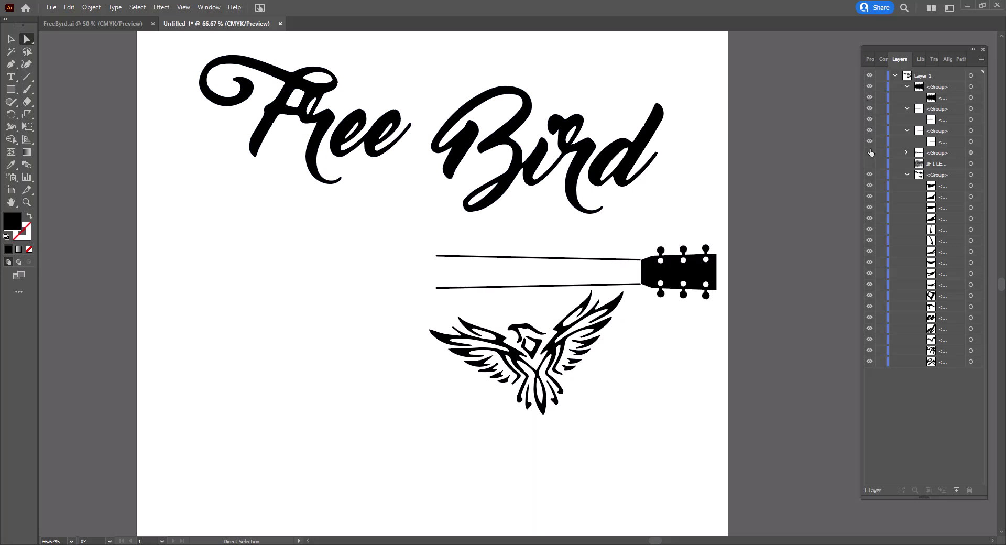
left_click(869, 153)
left_click_drag(870, 163, 869, 174)
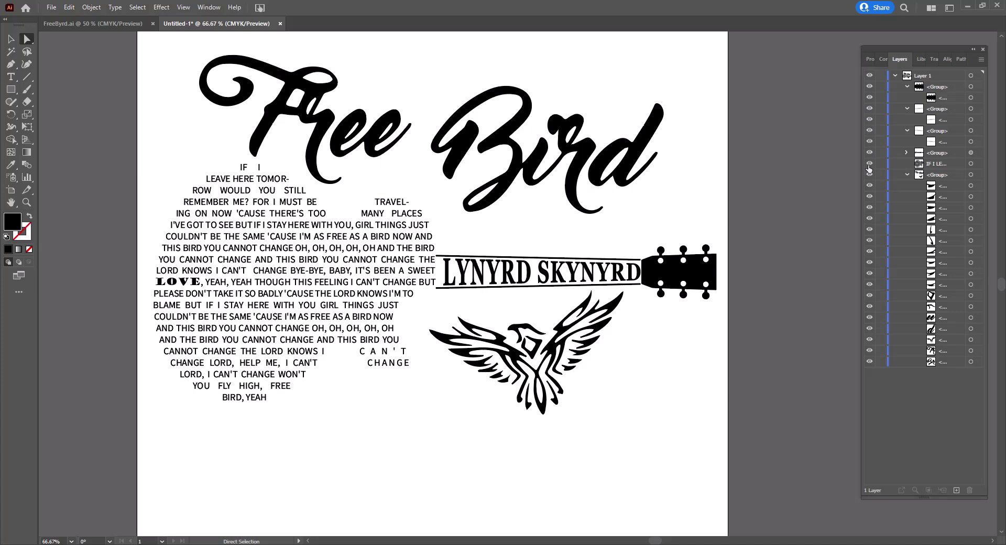